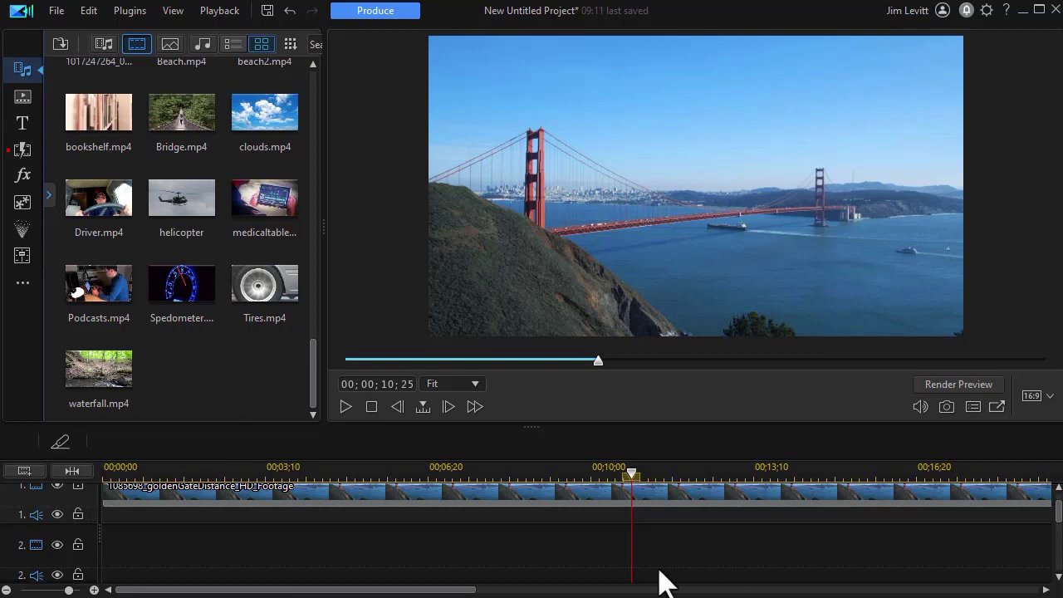
- Play the Golden Gate Bridge footage from near the start, then stop it
left_click(364, 361)
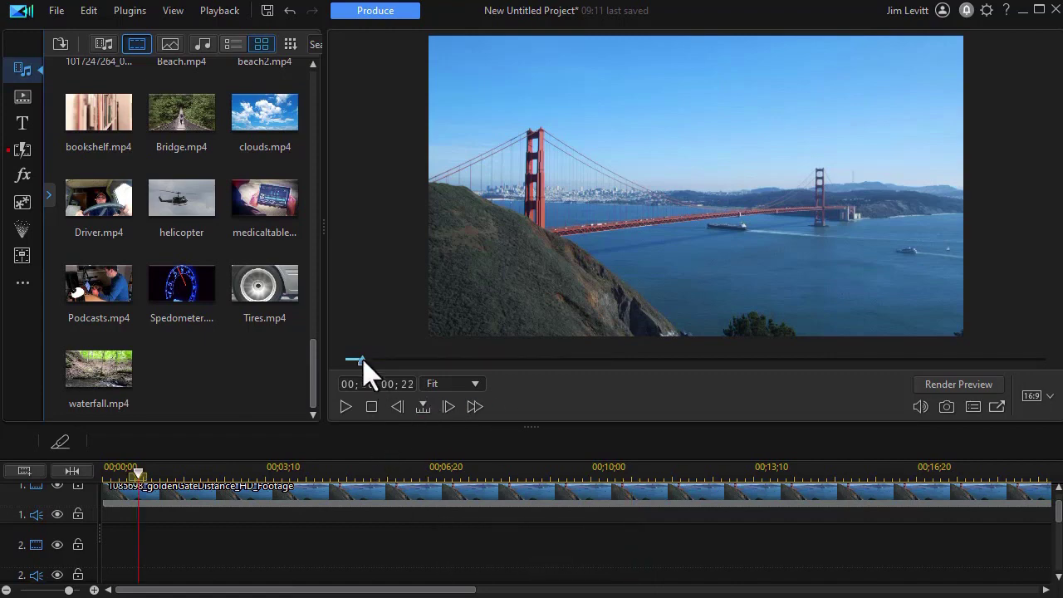
left_click(346, 407)
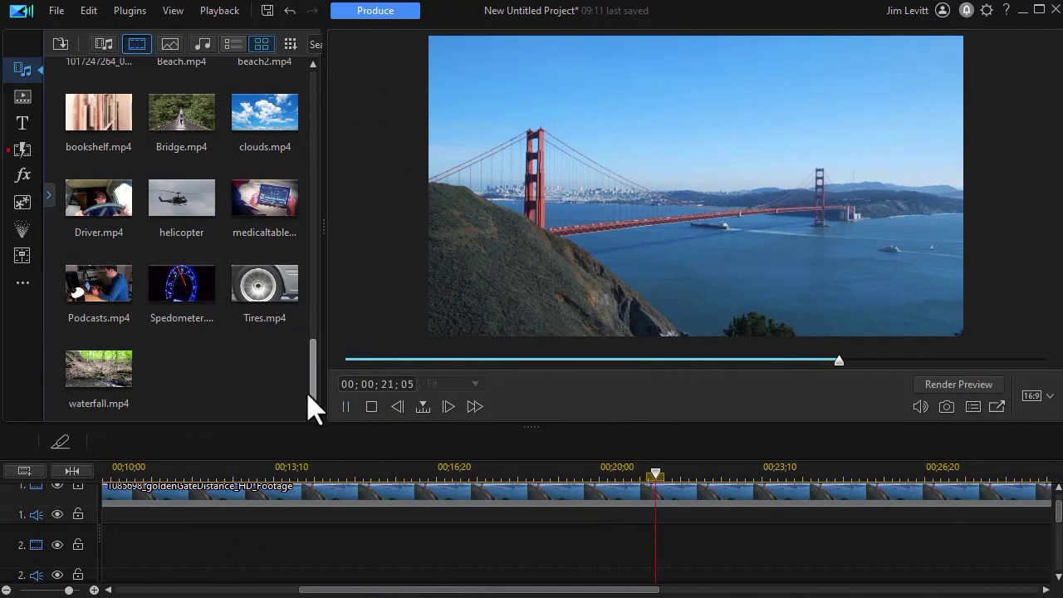
left_click(371, 407)
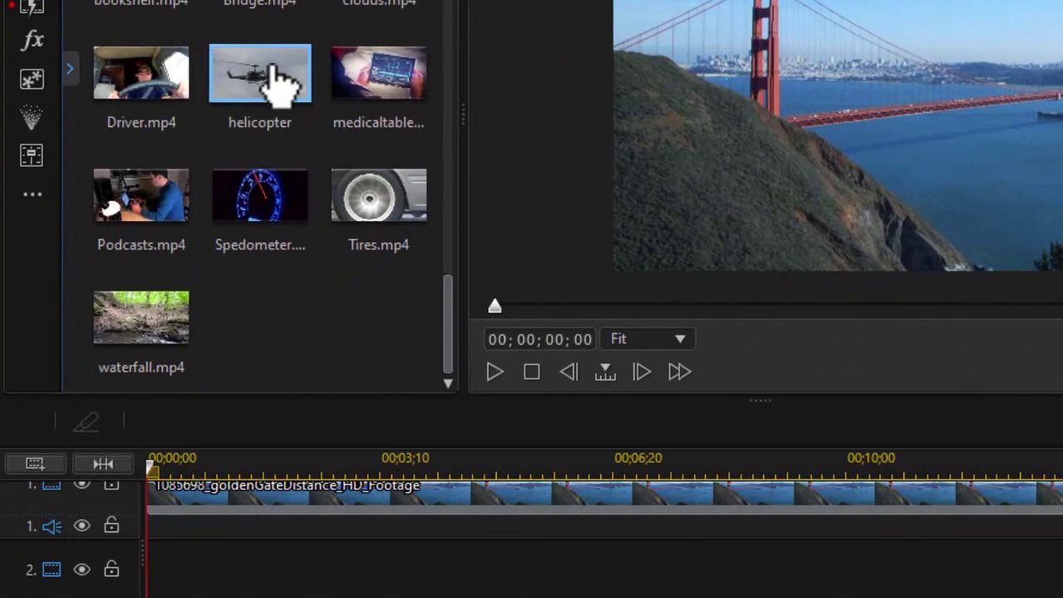
- Put the helicopter clip on video track 2, shrink it to the upper right, and preview it
left_click_drag(278, 84, 118, 570)
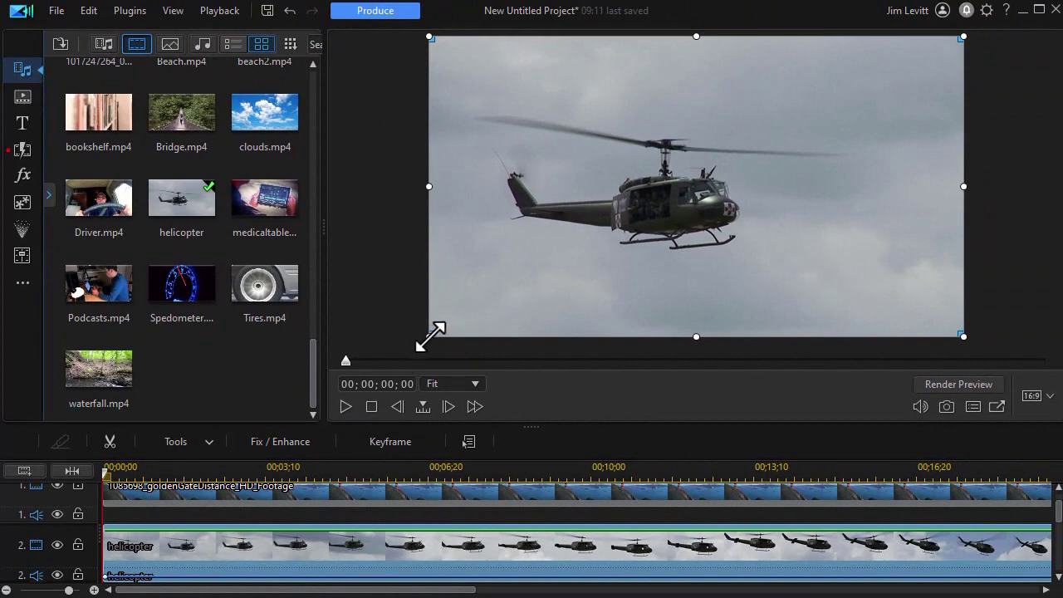
left_click_drag(430, 336, 674, 248)
left_click_drag(734, 180, 823, 111)
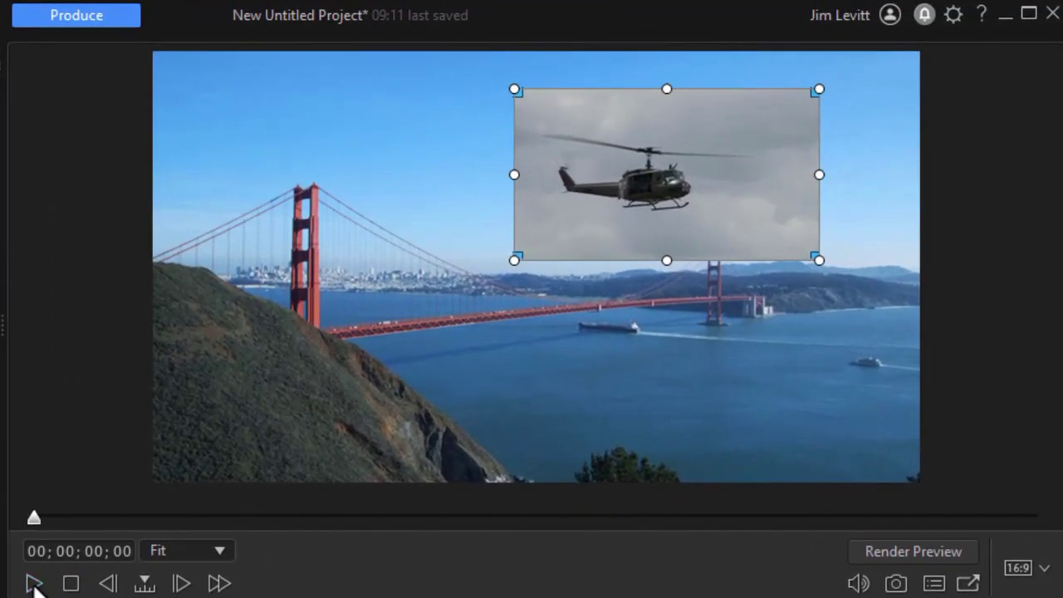
left_click(33, 585)
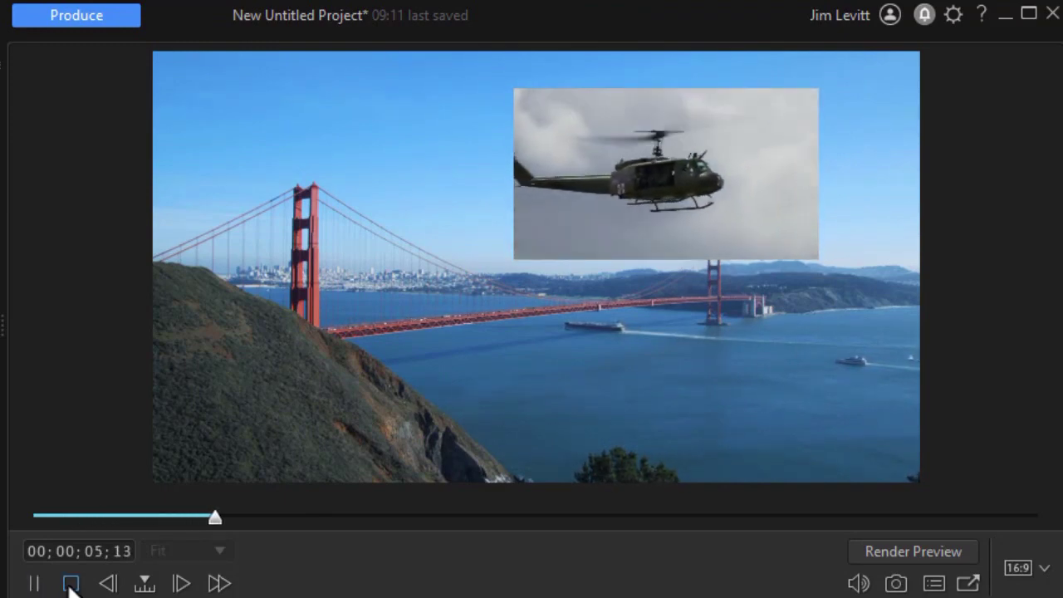
left_click(70, 585)
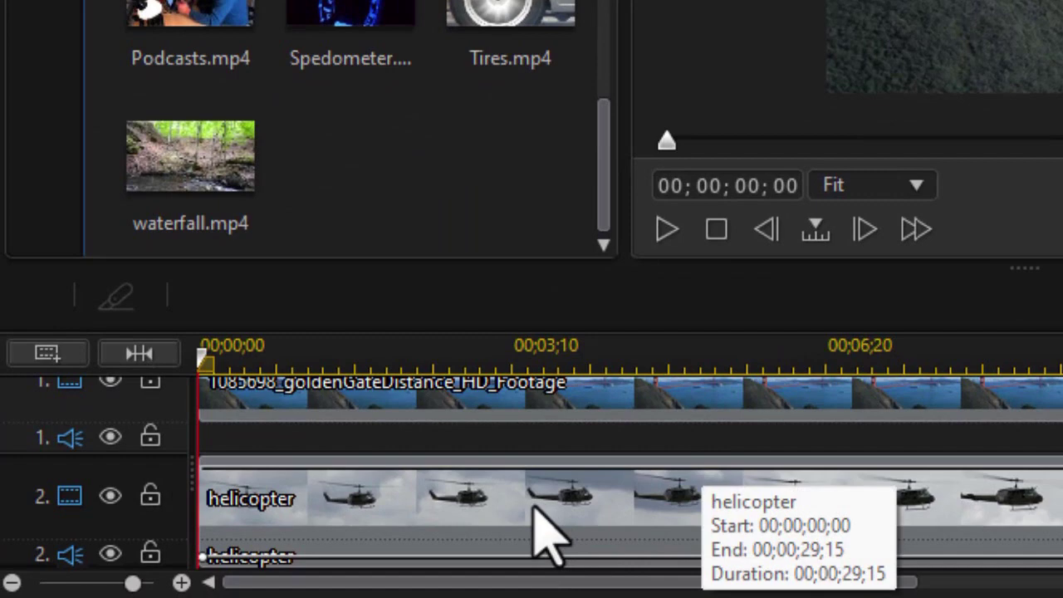
- Select the helicopter clip on track 2 and launch Mask Designer from the Tools list
left_click(538, 519)
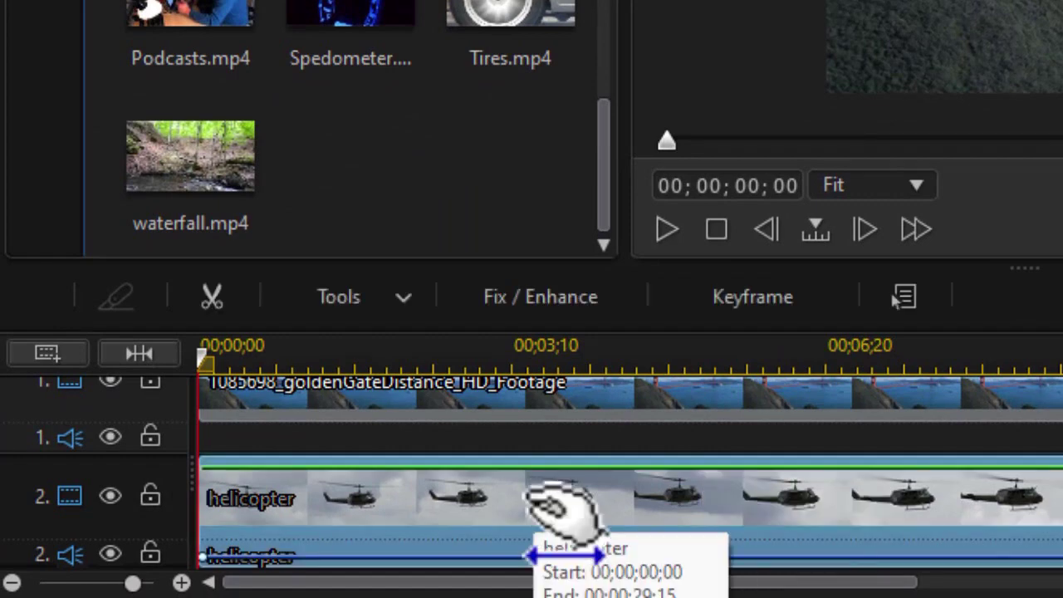
left_click(403, 299)
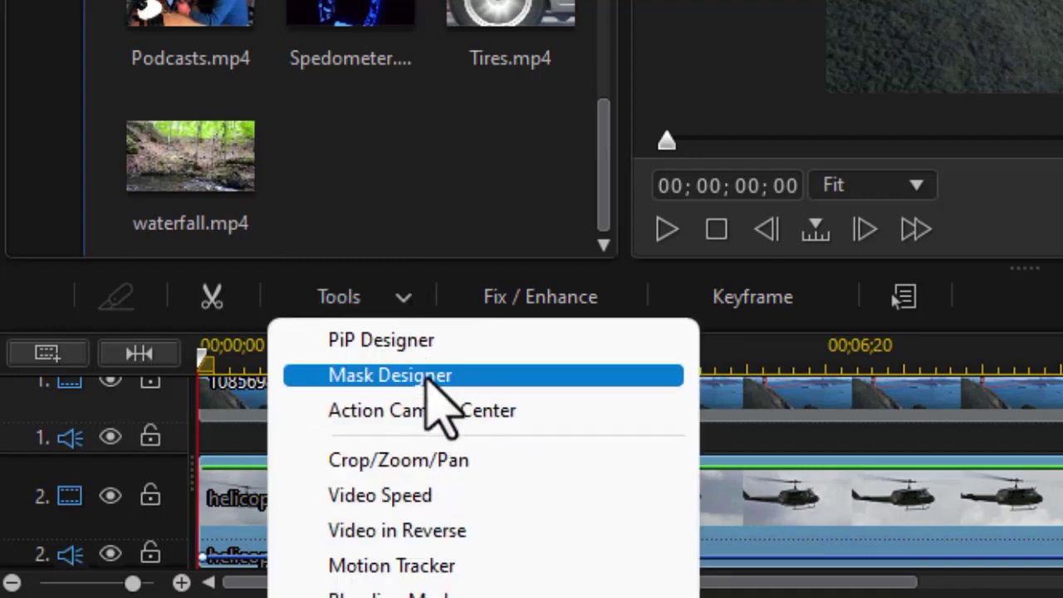
left_click(493, 380)
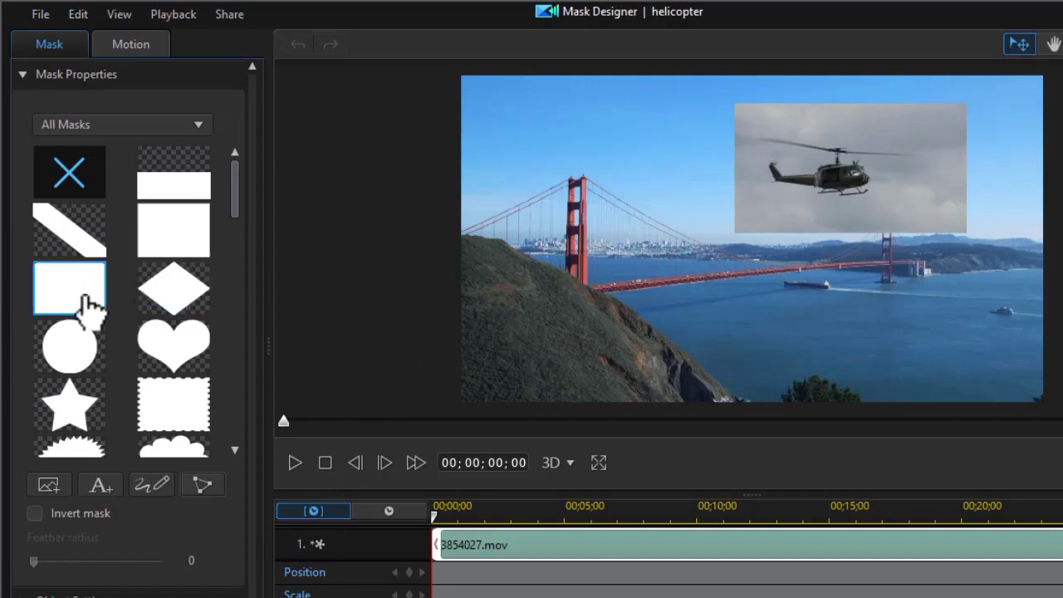
- Apply the rounded-rectangle mask, widen it on the left and right, then preview playback
left_click(84, 297)
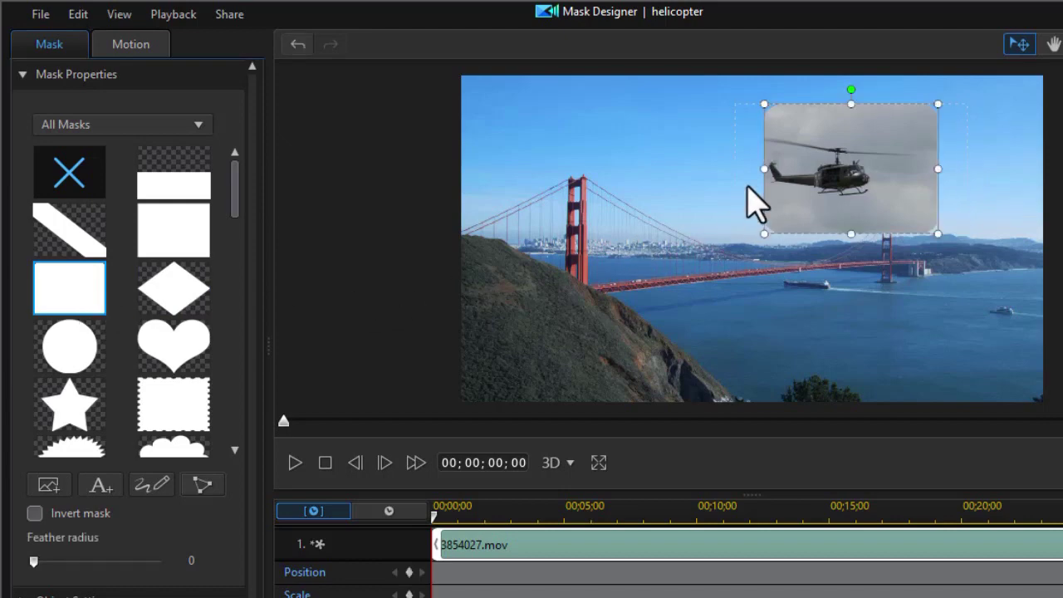
left_click_drag(764, 170, 739, 175)
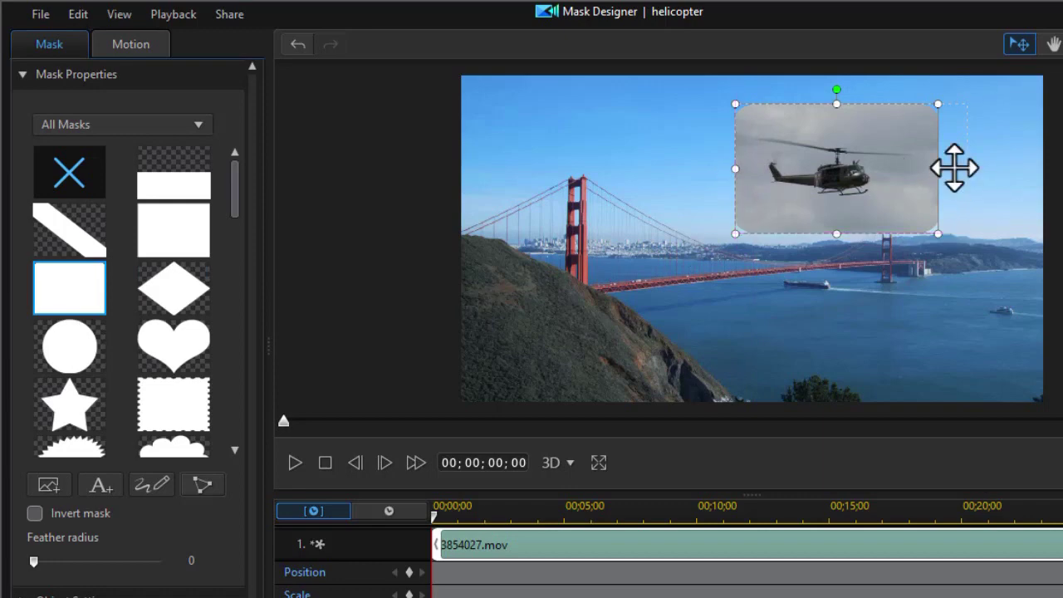
left_click_drag(939, 170, 963, 173)
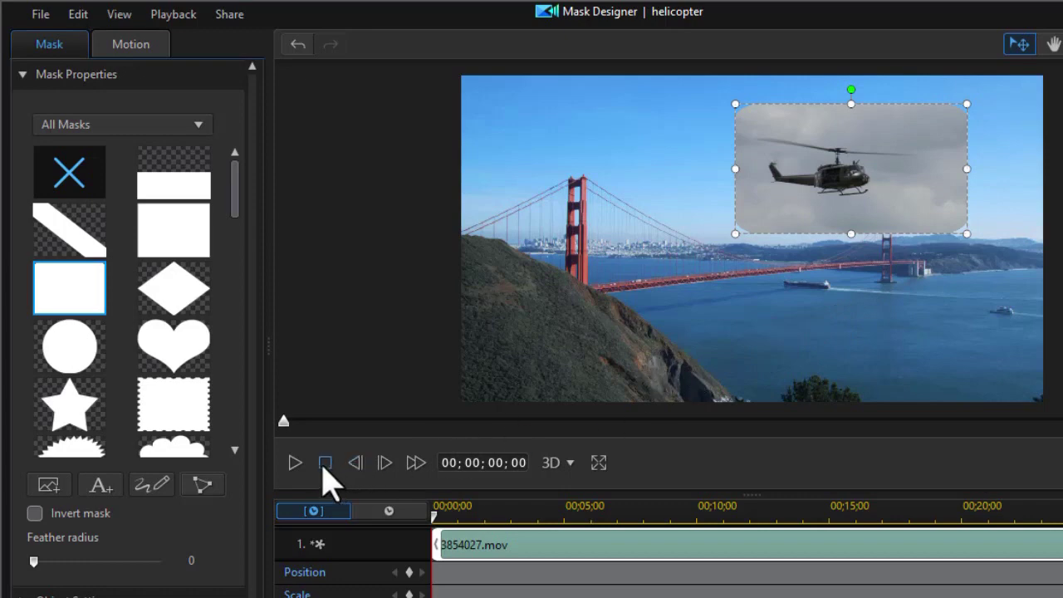
left_click(294, 472)
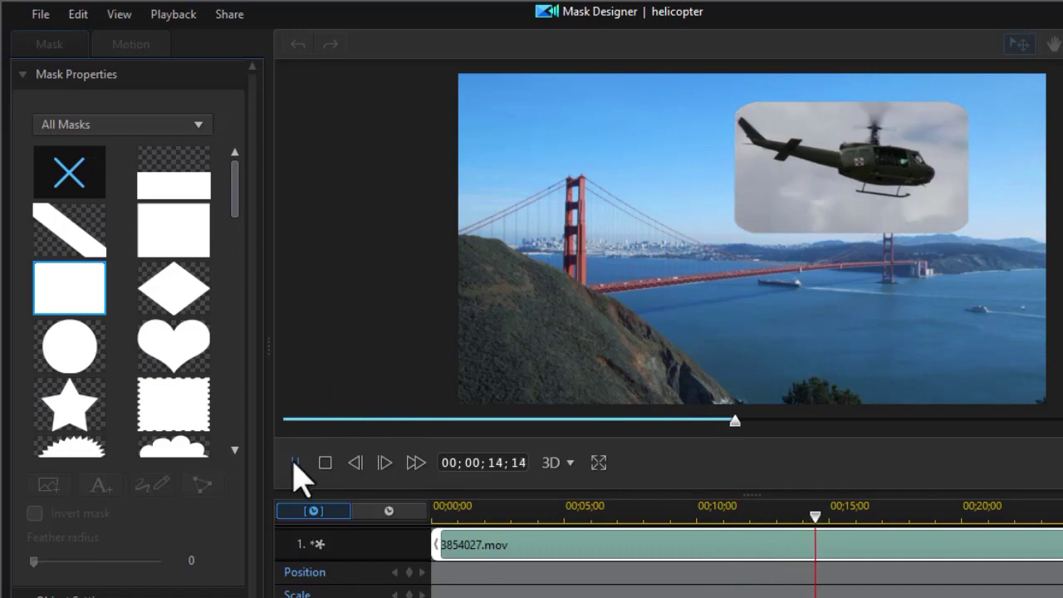
left_click(324, 465)
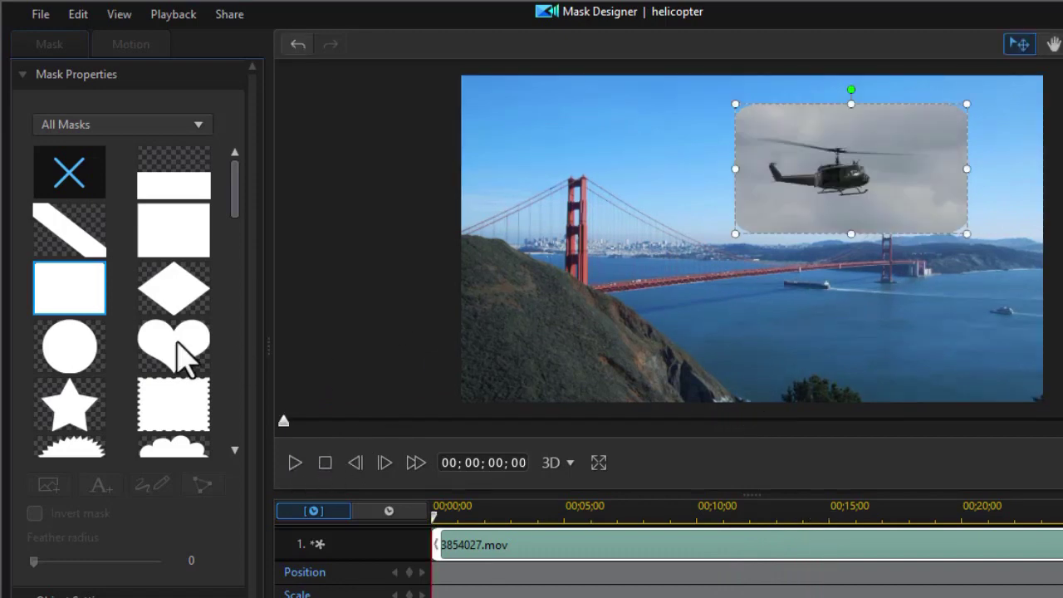
- Switch to the circle mask, stretch it into a wide ellipse, and play the preview
left_click(73, 356)
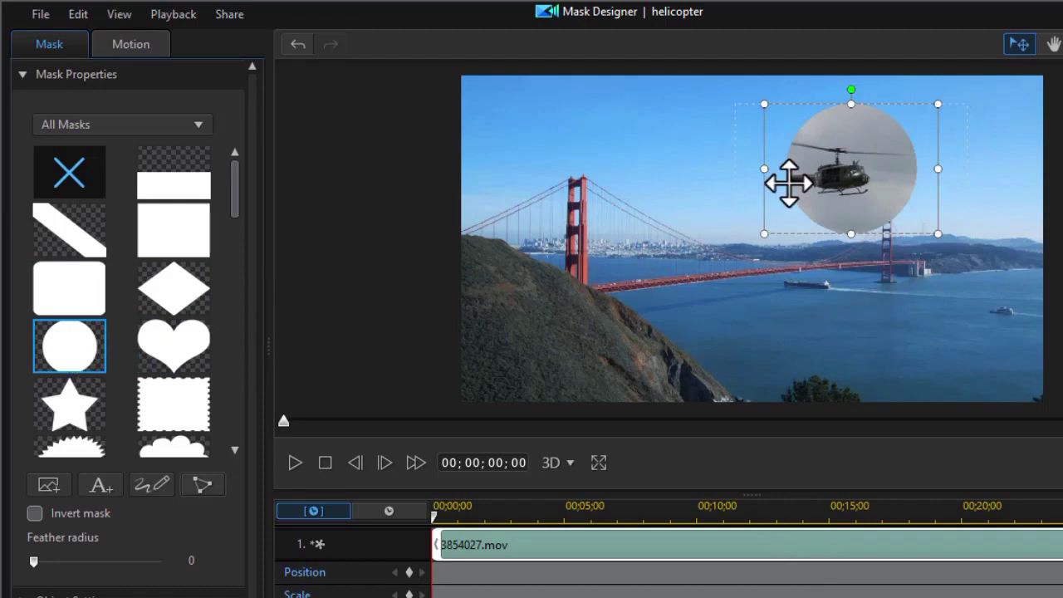
left_click_drag(762, 170, 707, 167)
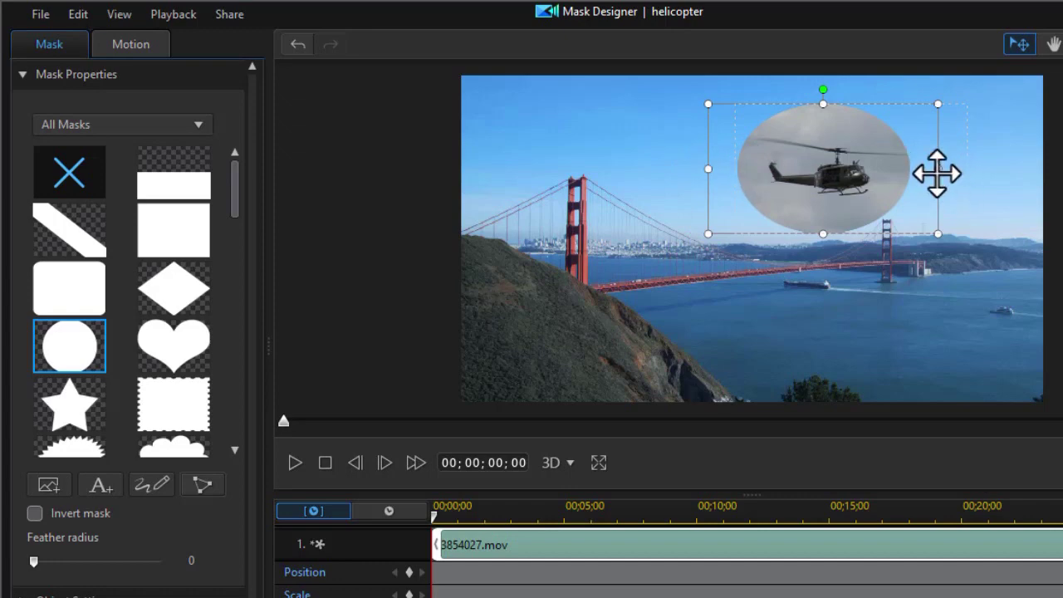
left_click_drag(938, 171, 1000, 172)
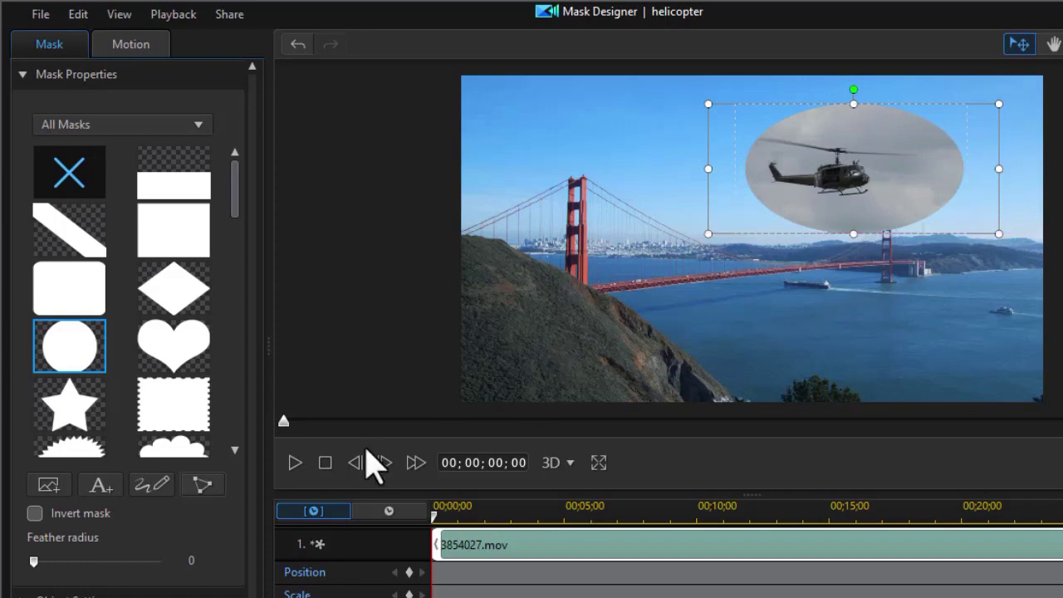
left_click(292, 463)
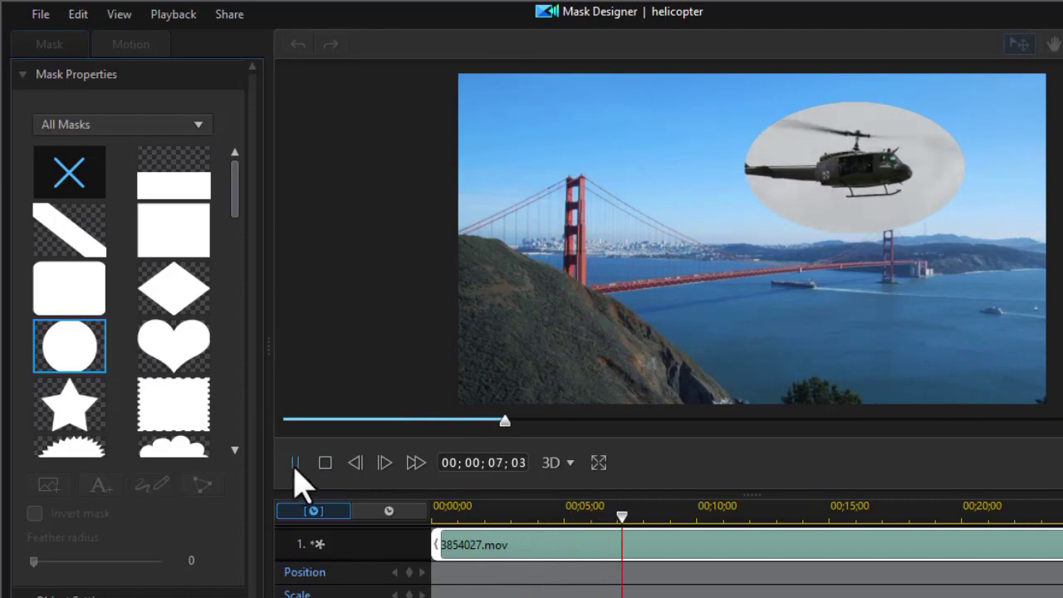
- Pick the cloud shape from the All Masks list and preview it from 00;00;00
left_click(325, 467)
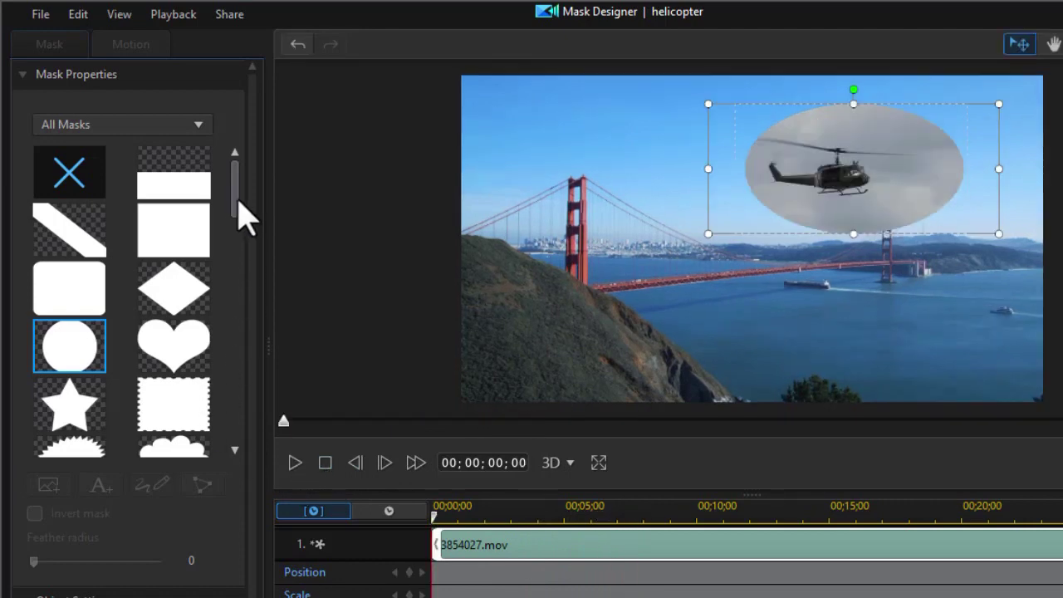
left_click_drag(238, 200, 240, 234)
left_click(174, 236)
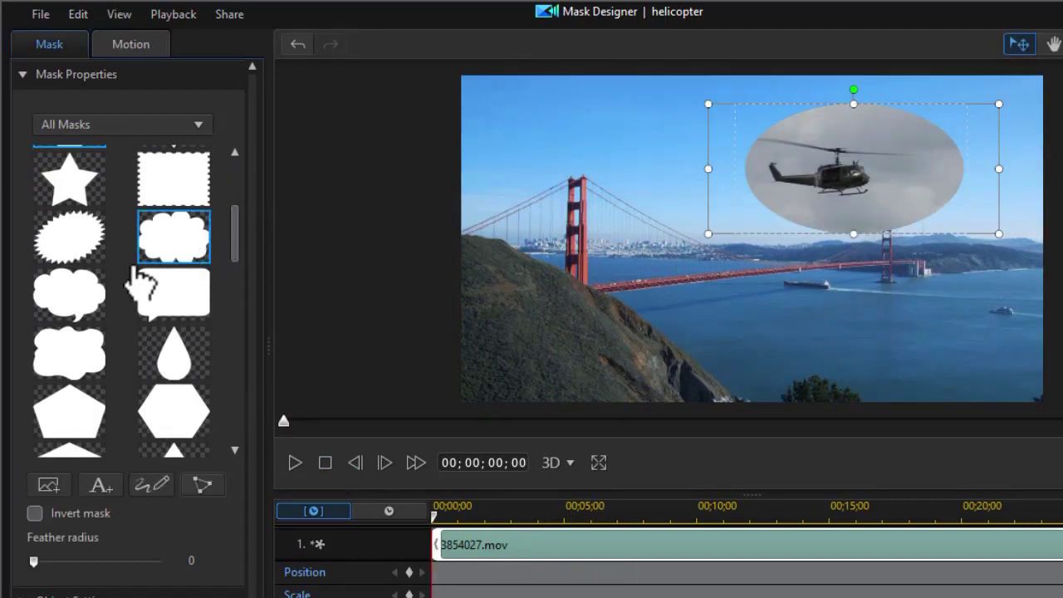
left_click(176, 249)
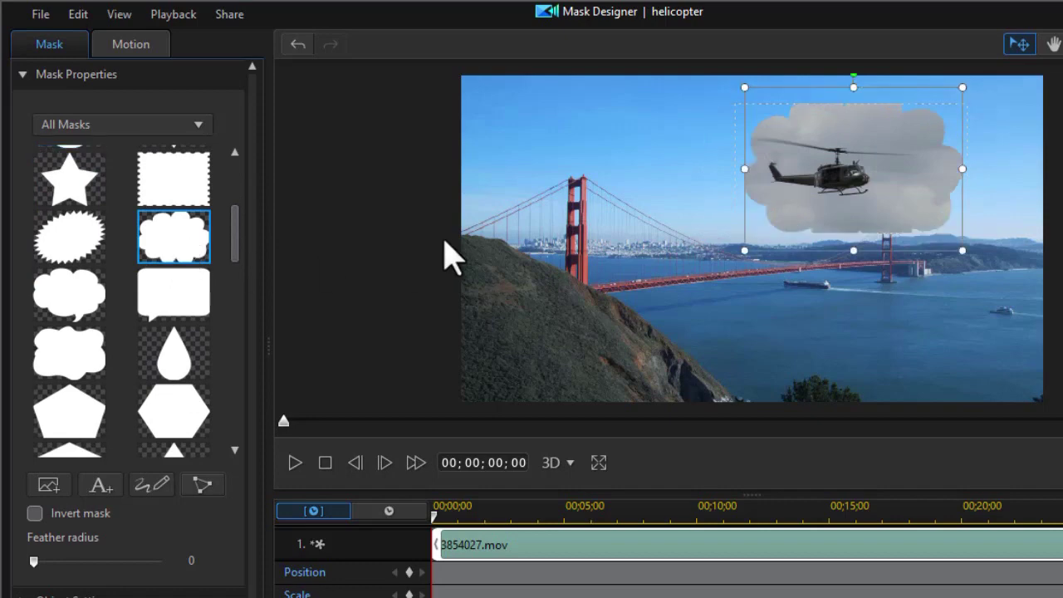
left_click(295, 464)
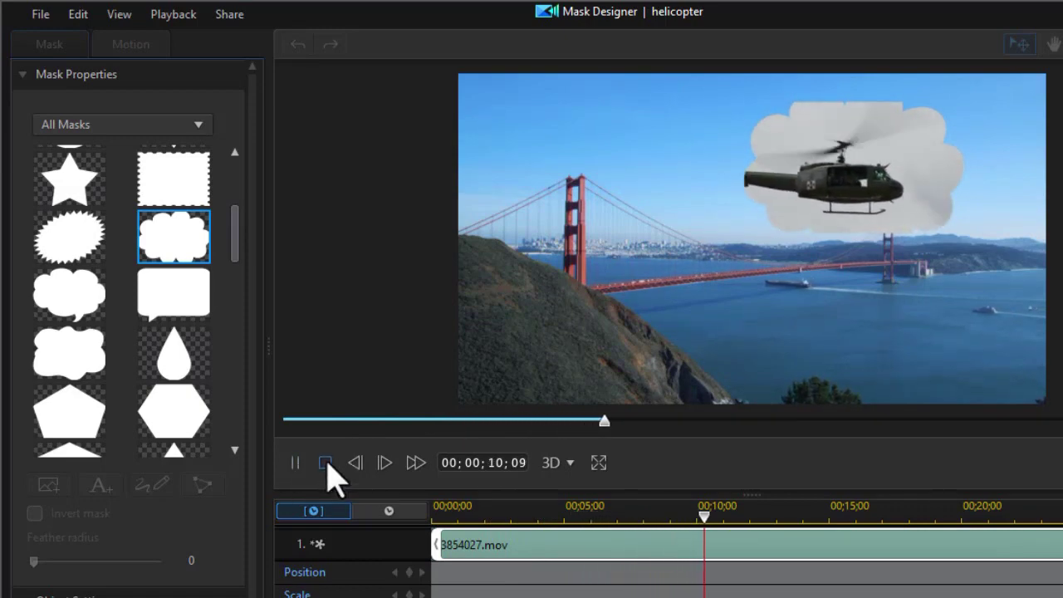
left_click(327, 465)
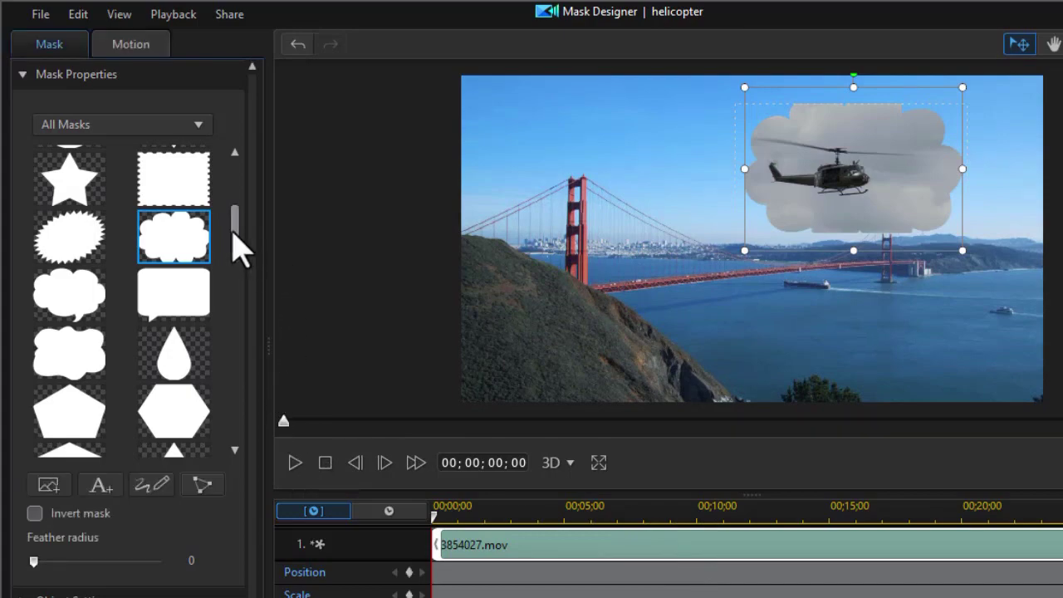
left_click_drag(231, 232, 231, 445)
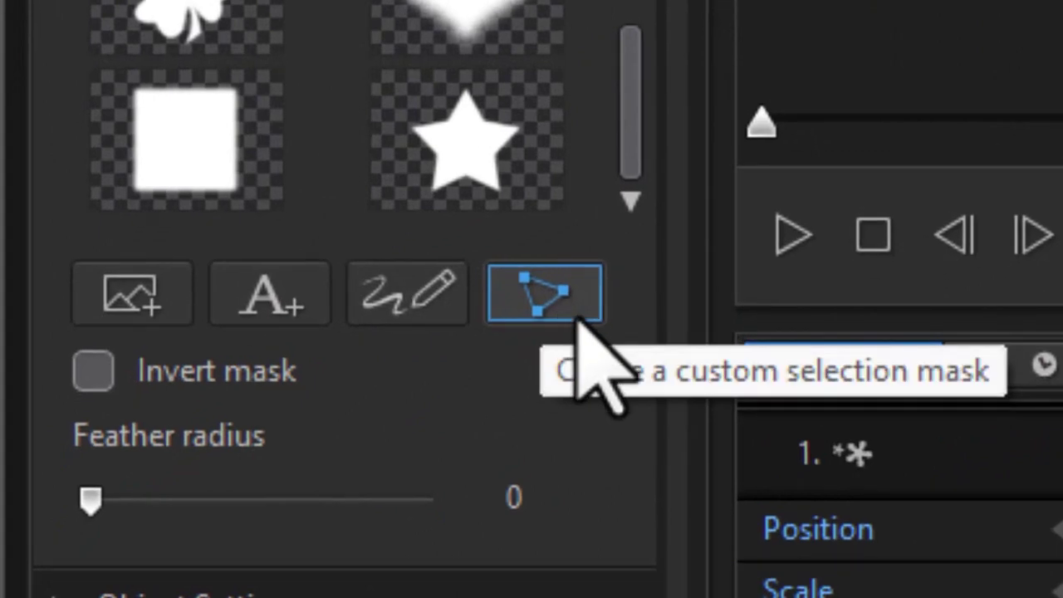
- Start a custom selection mask and place points across the top of the helicopter
left_click(581, 328)
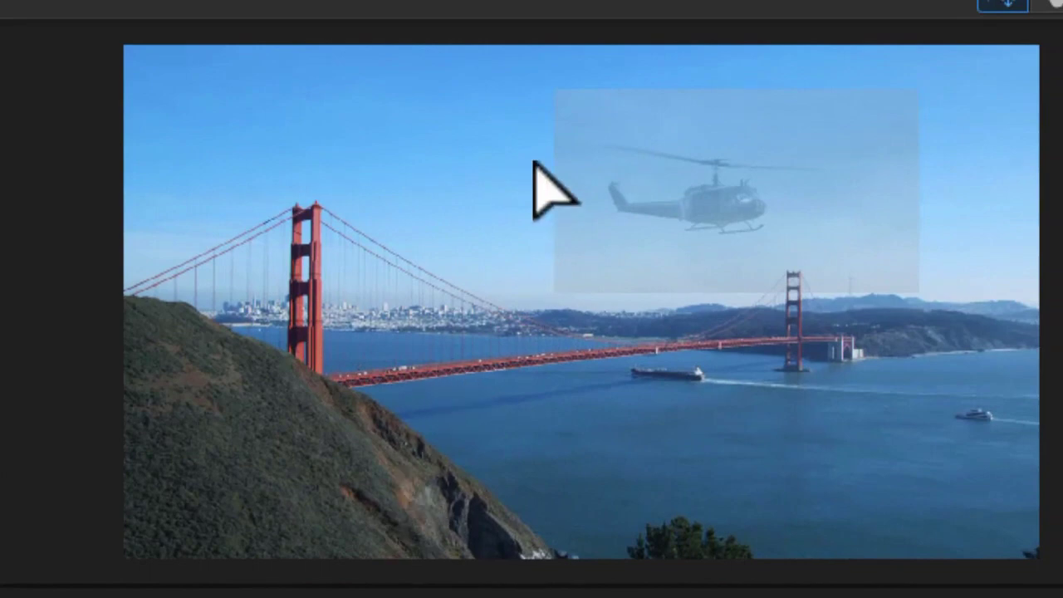
left_click(582, 106)
left_click(651, 102)
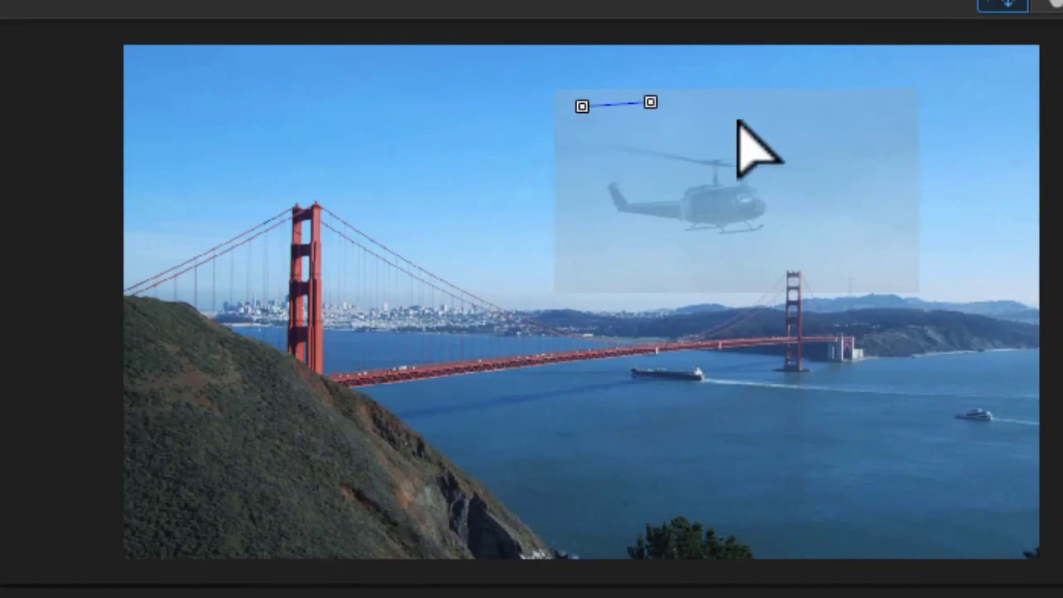
left_click(727, 109)
left_click(801, 109)
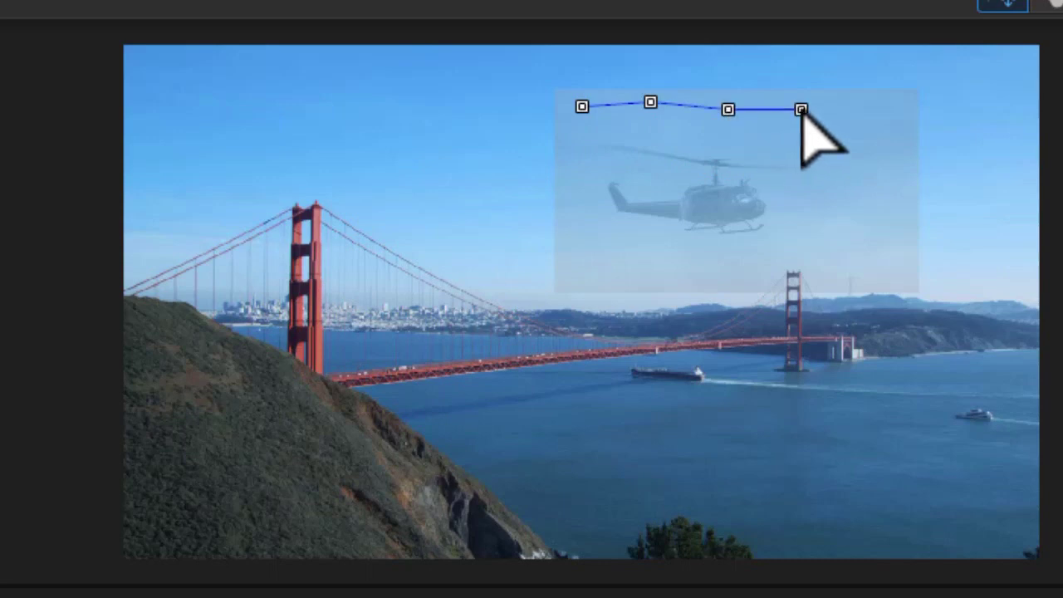
left_click(905, 153)
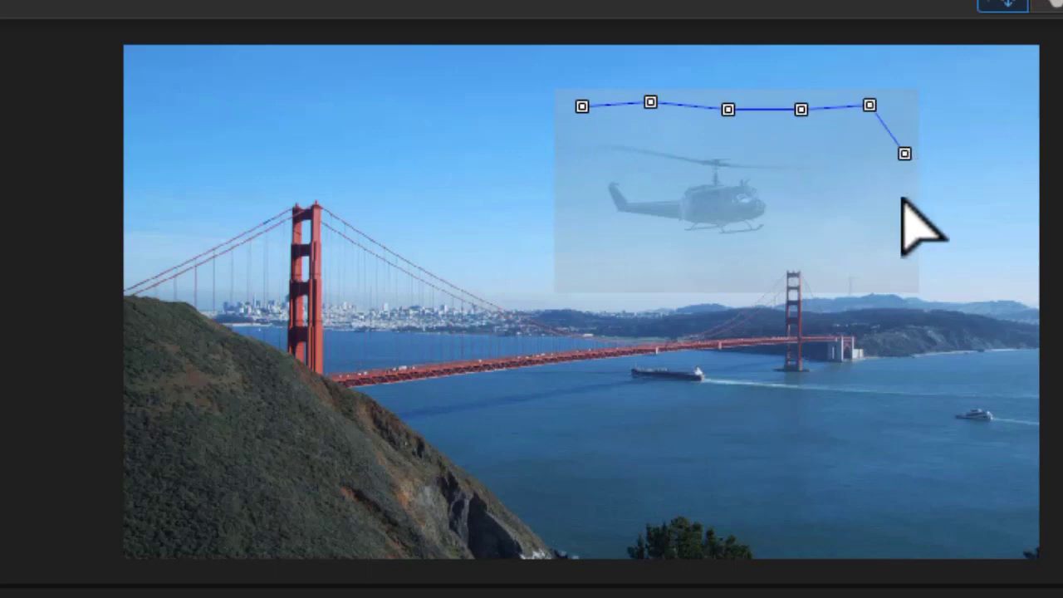
- Continue the outline down the right, along the bottom, up the left, closing on the first point
left_click(903, 228)
left_click(874, 273)
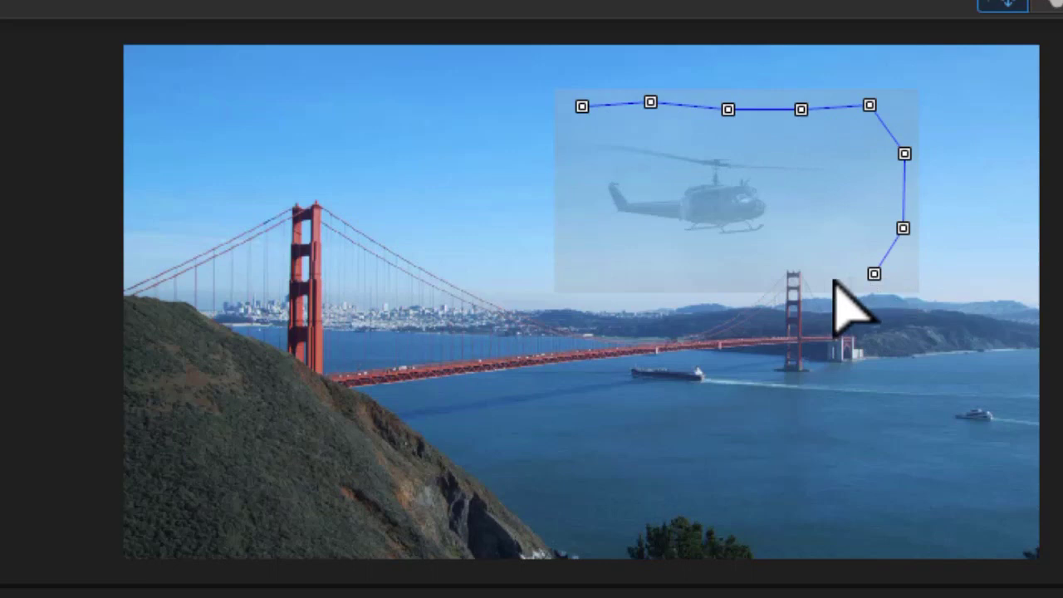
left_click(705, 277)
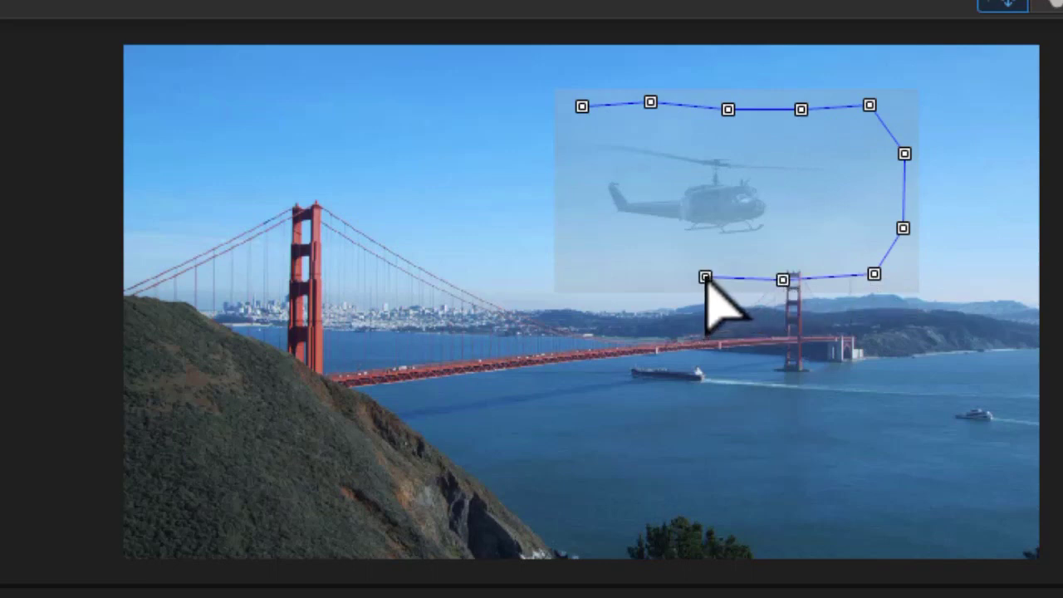
left_click(572, 259)
left_click(564, 208)
left_click(579, 148)
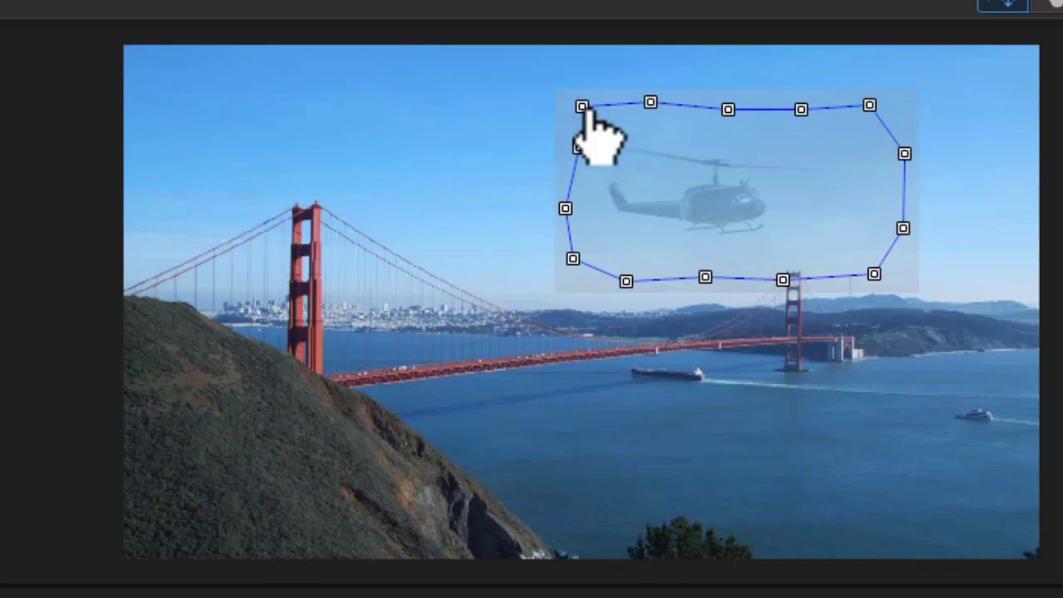
left_click(581, 106)
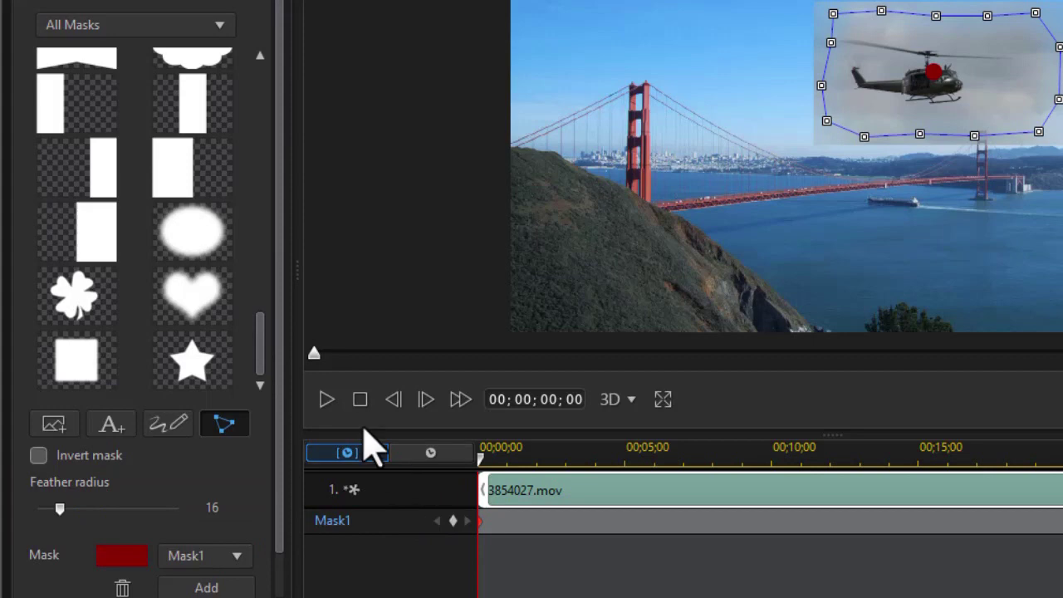
- Preview the custom mask, drop its feather radius from 16 to 4, and replay
left_click(328, 407)
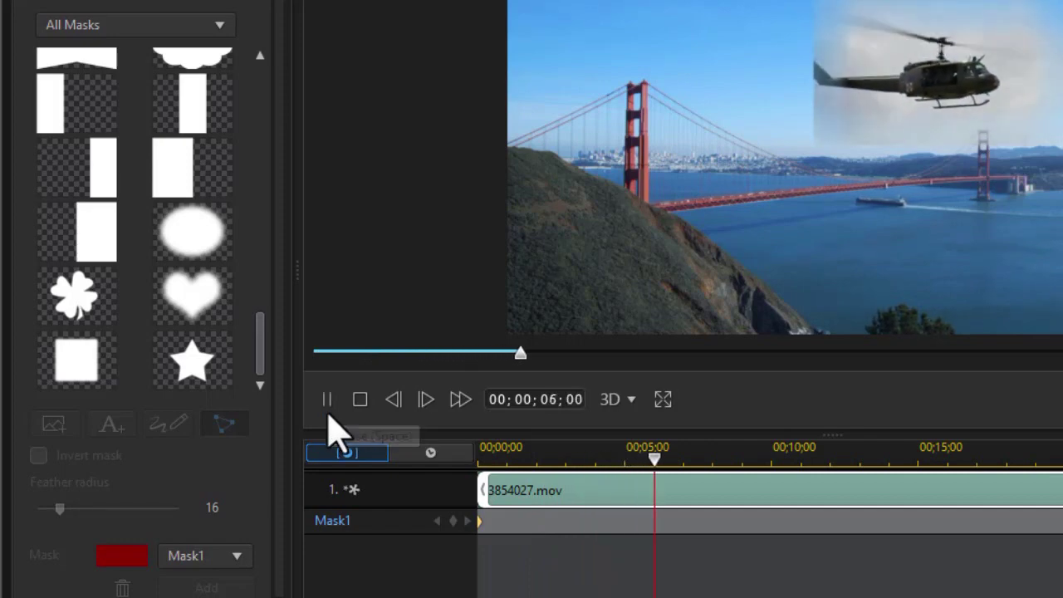
left_click(359, 399)
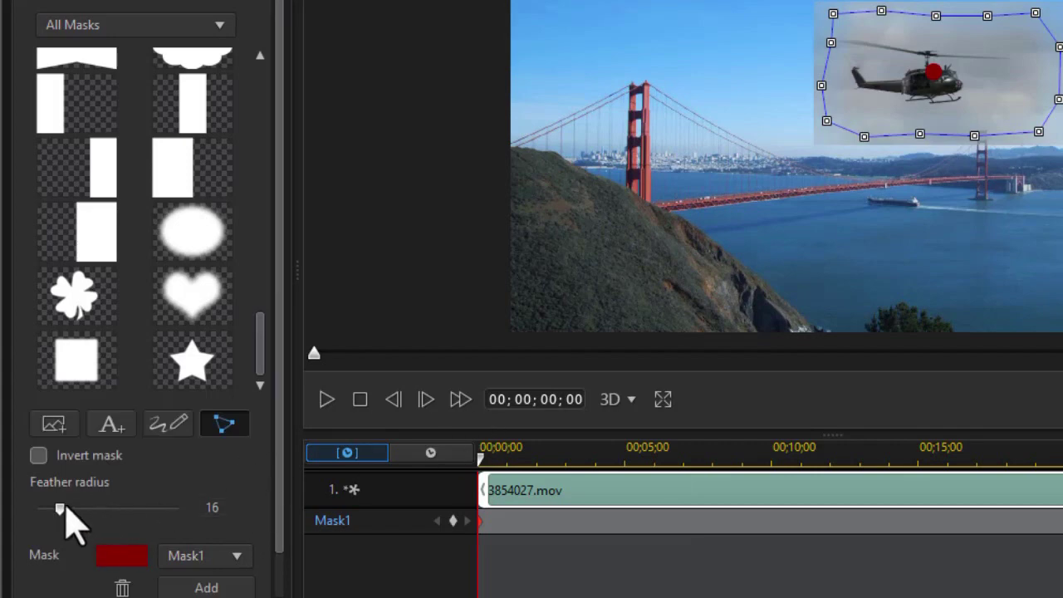
left_click_drag(49, 508, 38, 508)
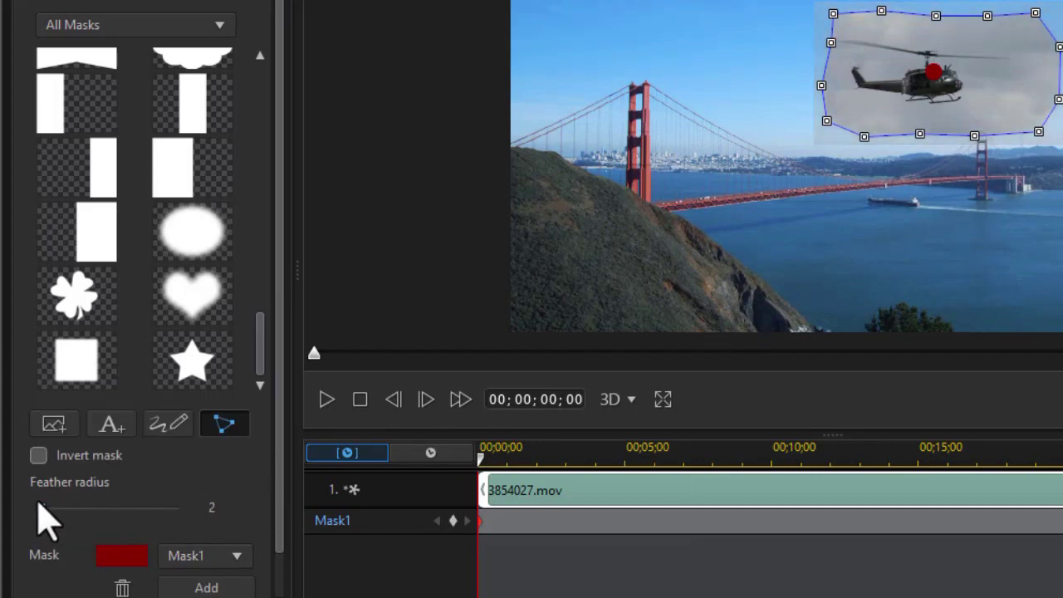
left_click(333, 405)
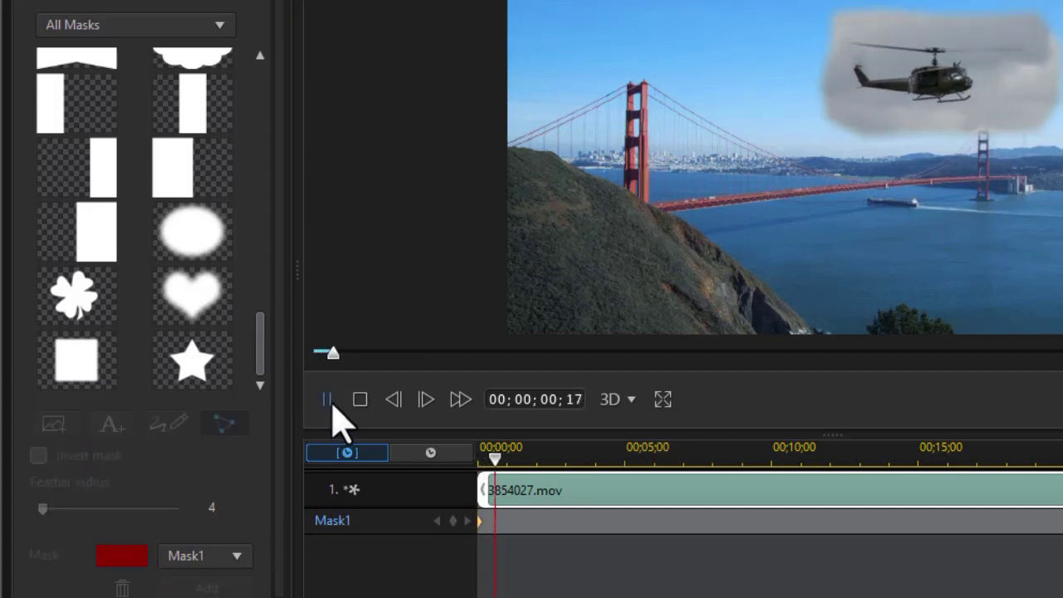